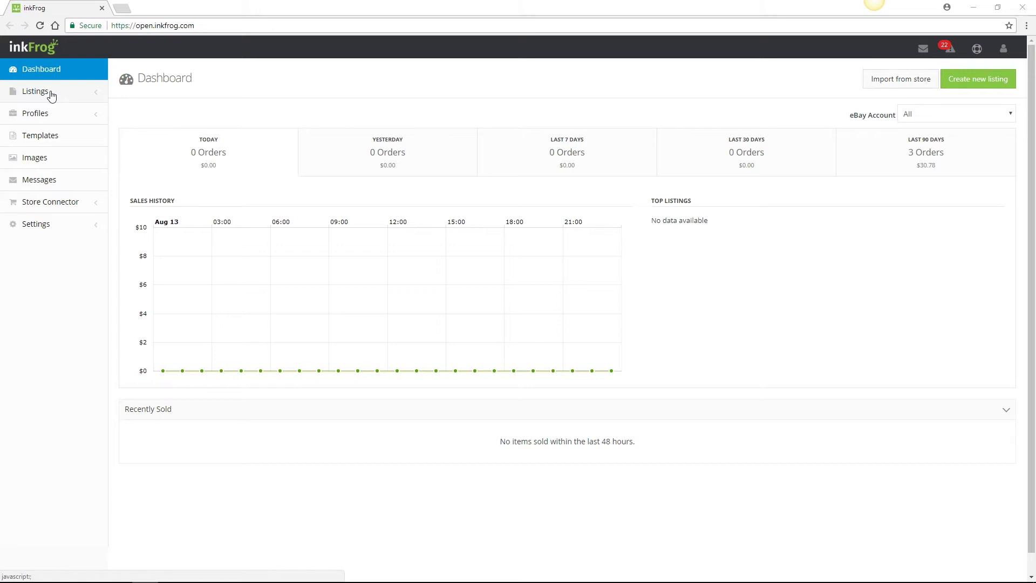
Copy library listings W49061 and W849832 without their images using Bulk Actions > Copy.
left_click(52, 95)
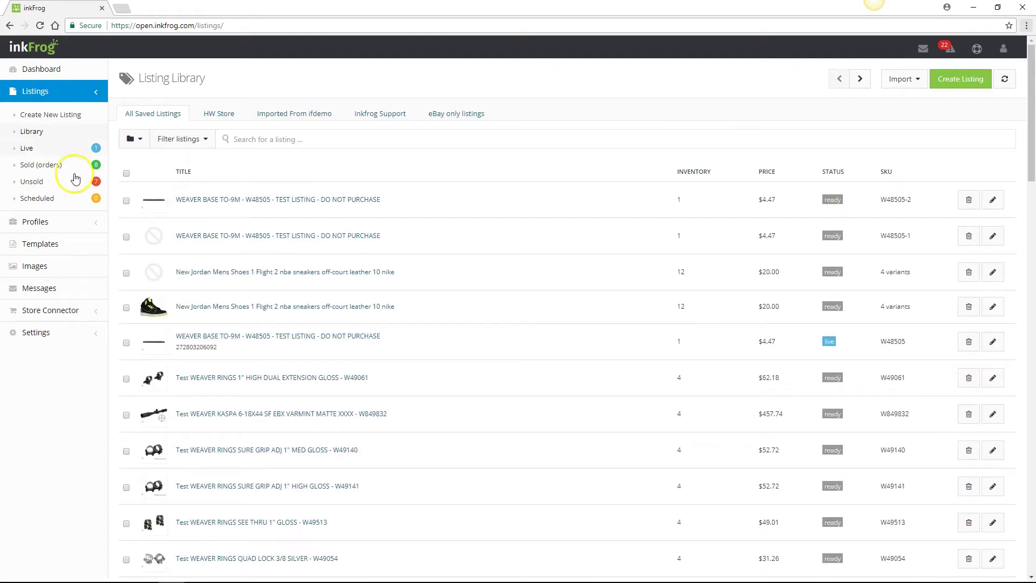
left_click(126, 380)
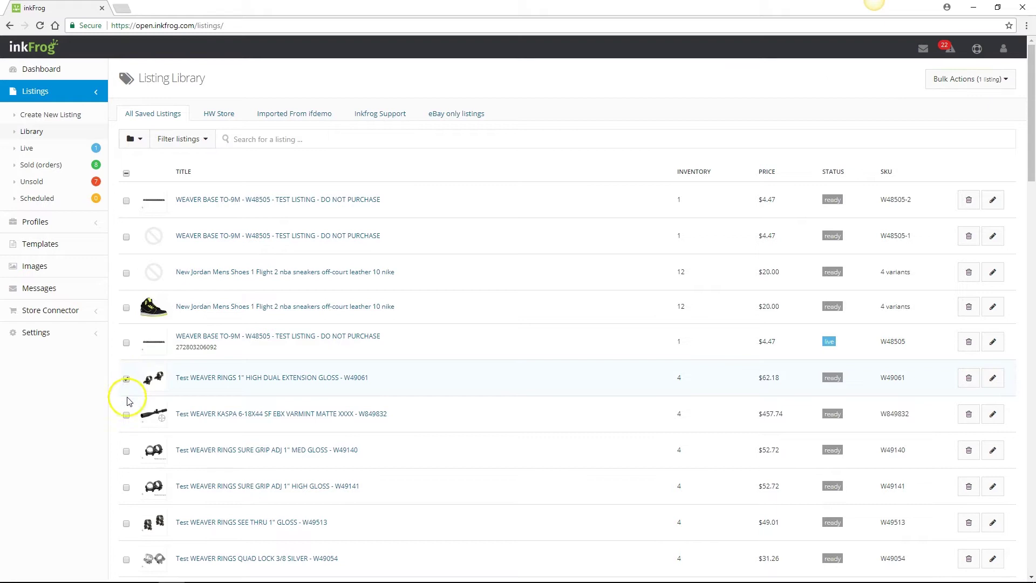
left_click(126, 416)
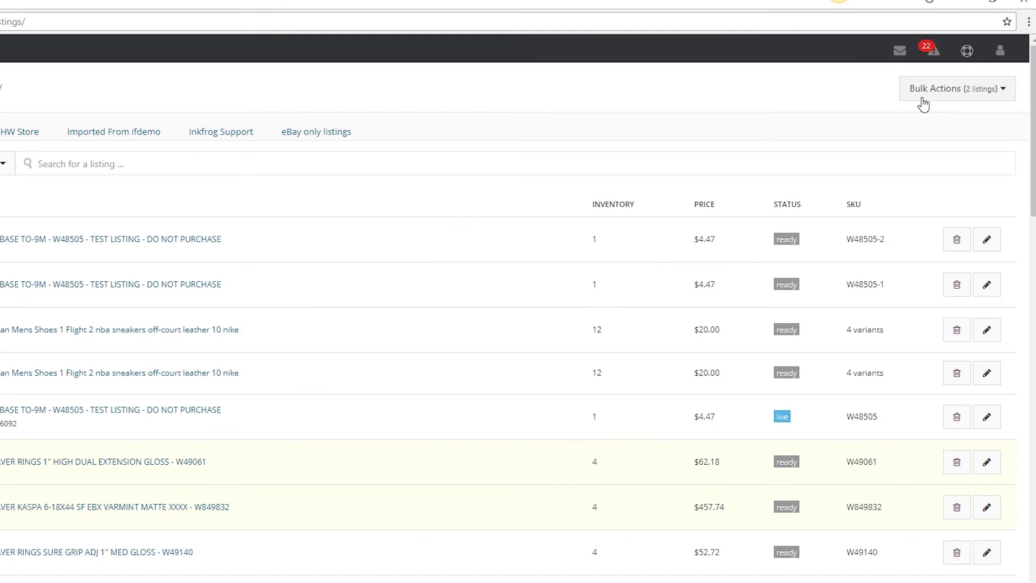
left_click(923, 104)
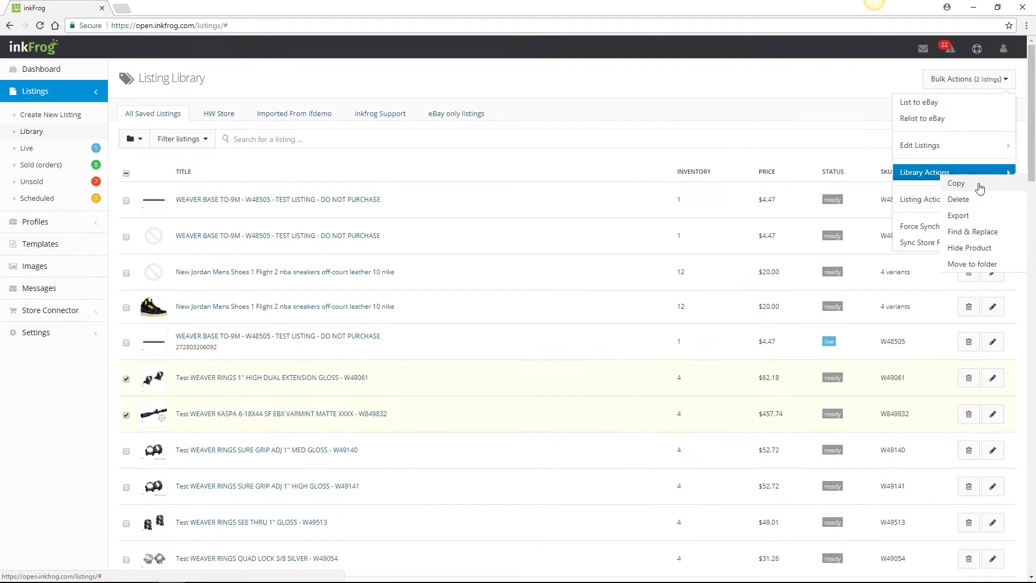
left_click(955, 184)
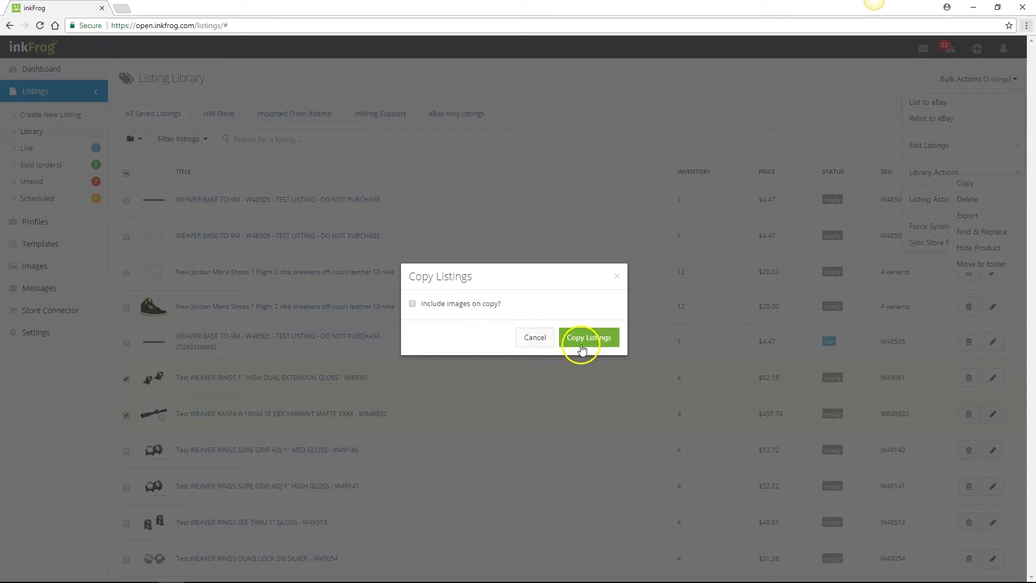
left_click(581, 345)
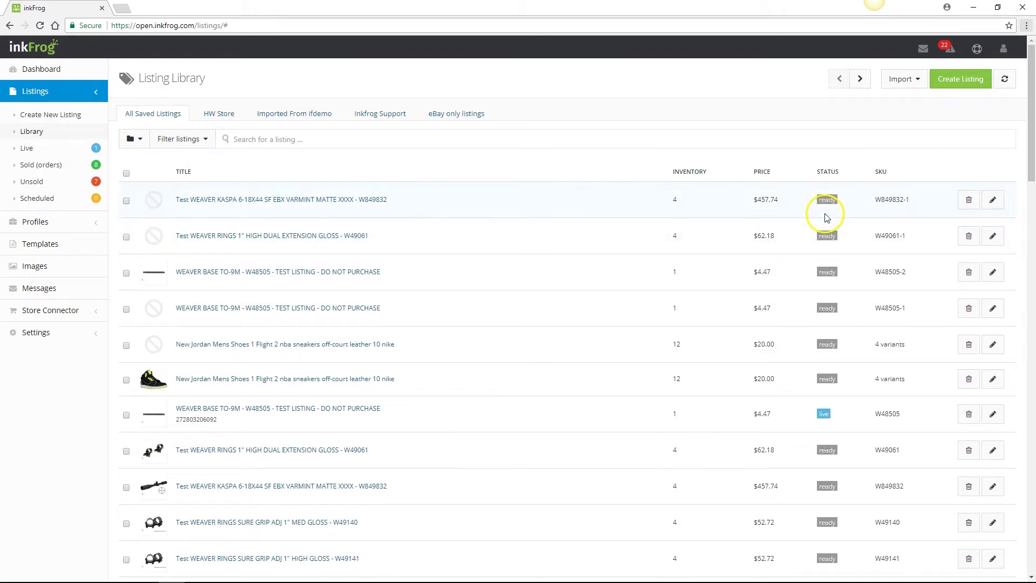
Edit the copied W849832 listing and make its description's 'Features:' heading bold.
left_click(992, 201)
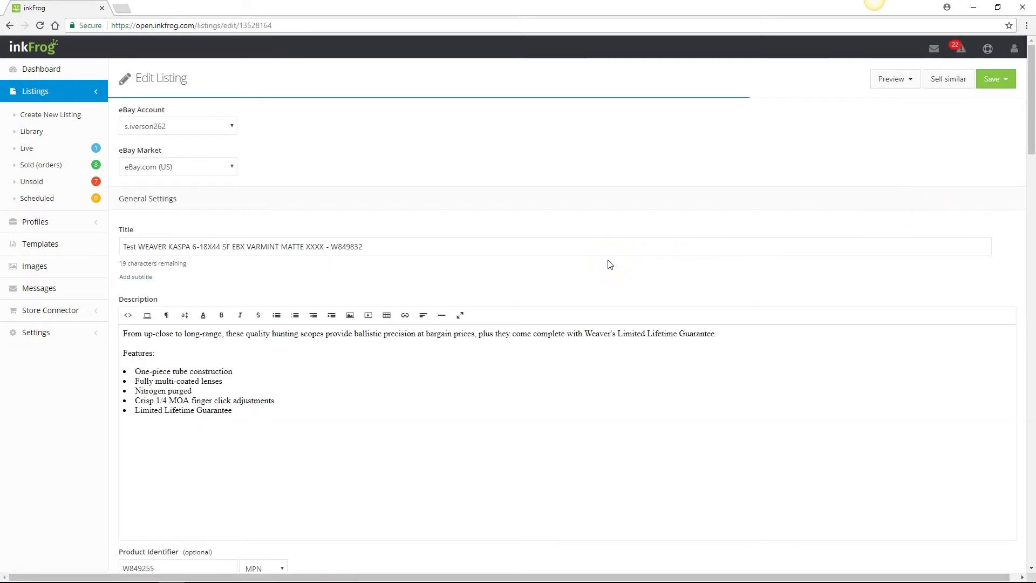
scroll(599, 248, "down", 4)
scroll(592, 245, "down", 3)
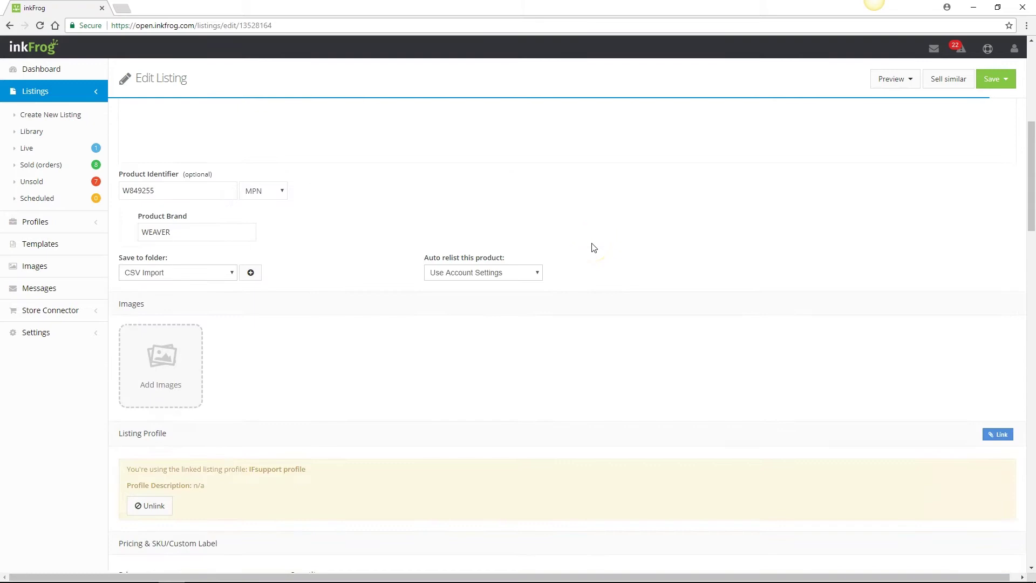
scroll(593, 247, "down", 4)
scroll(593, 248, "down", 4)
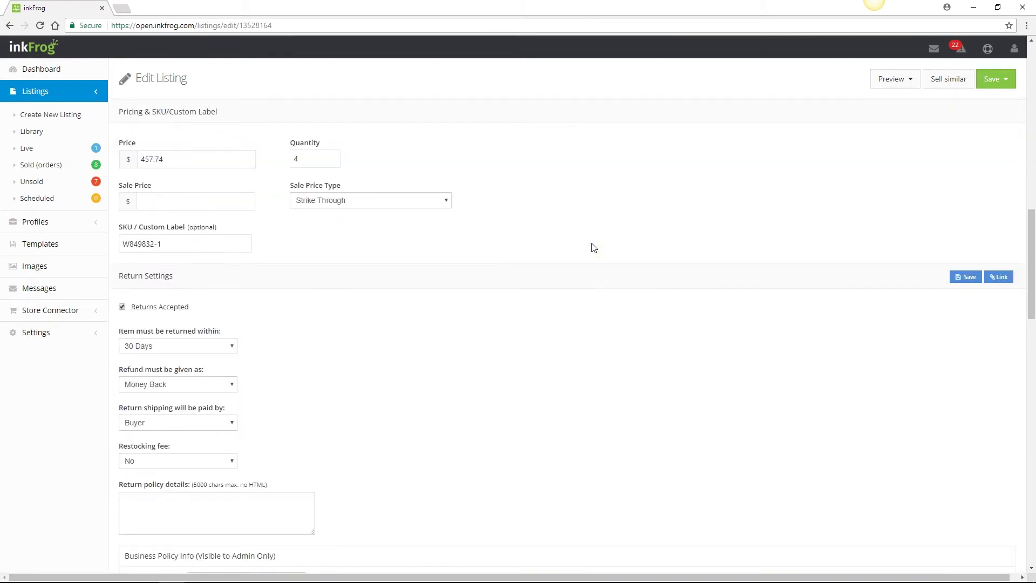
scroll(593, 248, "up", 6)
scroll(593, 247, "up", 6)
scroll(593, 249, "up", 2)
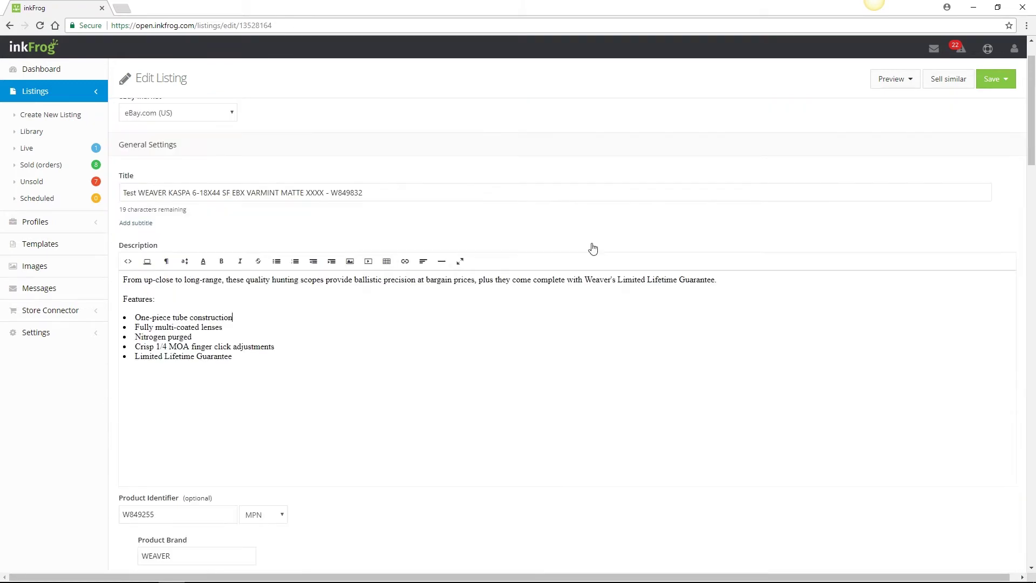
scroll(593, 249, "up", 1)
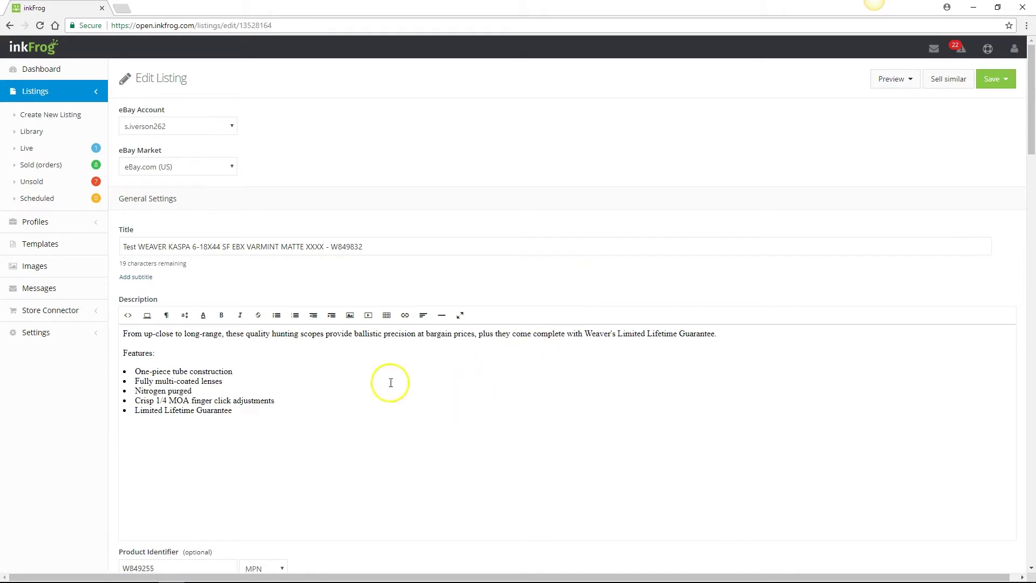
left_click_drag(156, 353, 111, 354)
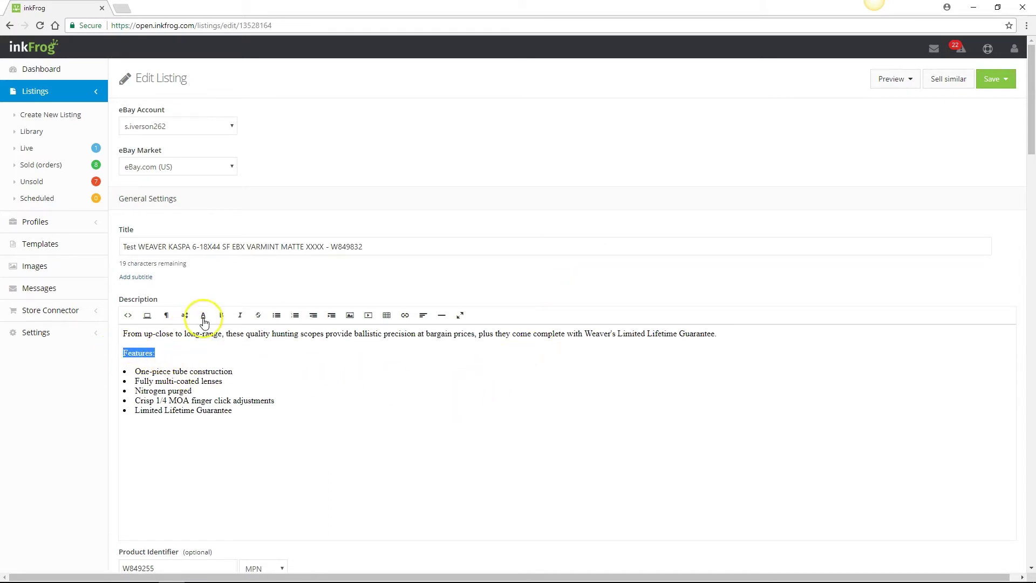
left_click(221, 316)
left_click(318, 352)
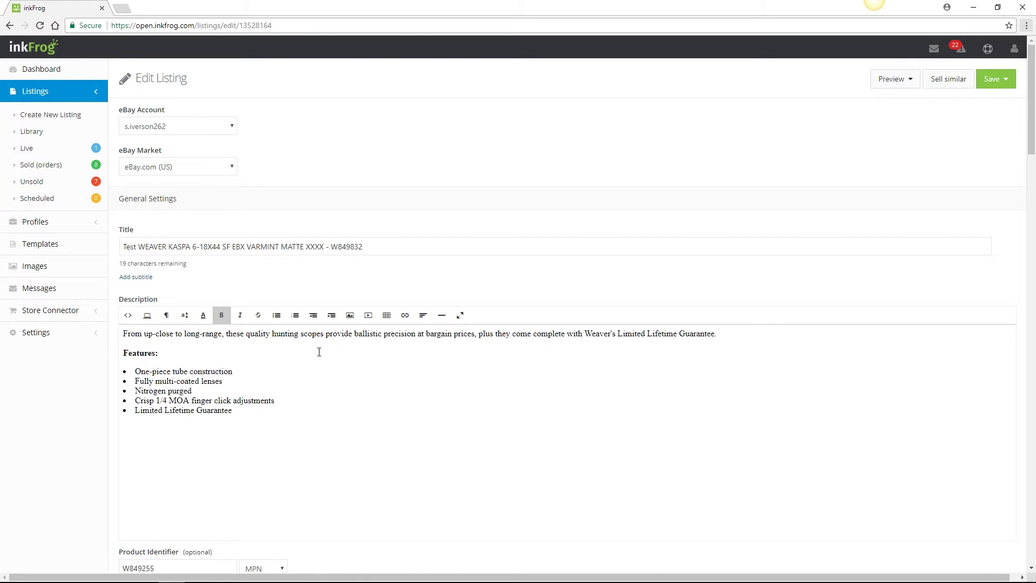
Replace the listing's default payment profile with payment profile 2.
scroll(329, 359, "down", 3)
scroll(334, 364, "down", 8)
scroll(335, 367, "down", 4)
scroll(334, 370, "down", 4)
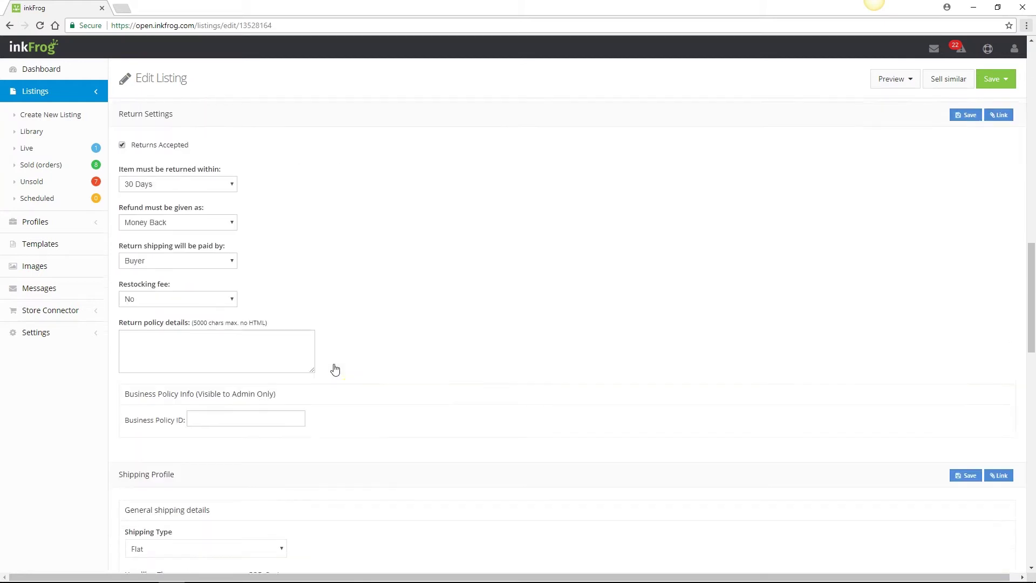
scroll(334, 369, "down", 4)
scroll(334, 369, "down", 2)
scroll(334, 369, "down", 3)
scroll(335, 369, "down", 4)
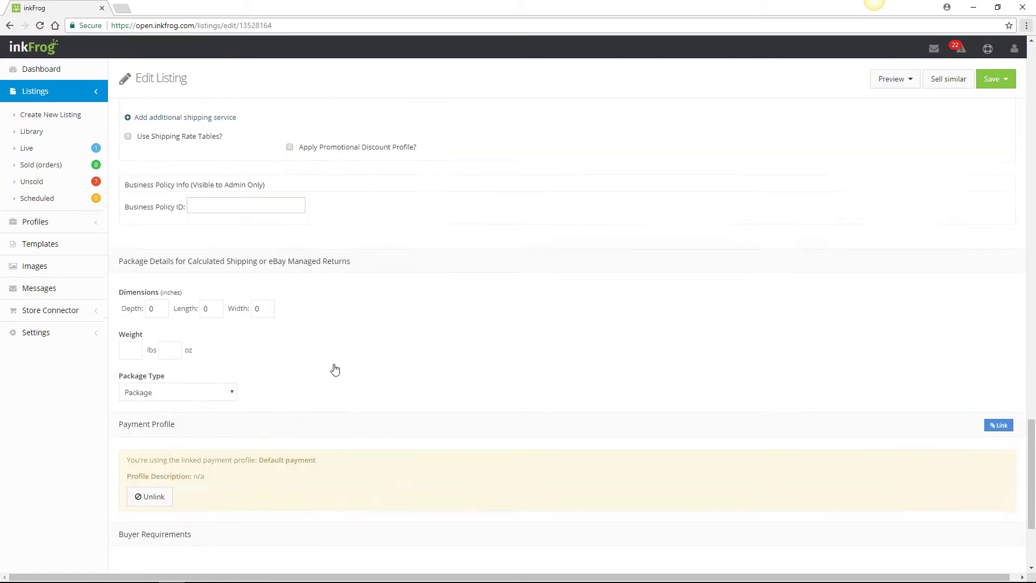
scroll(335, 369, "down", 2)
left_click(150, 392)
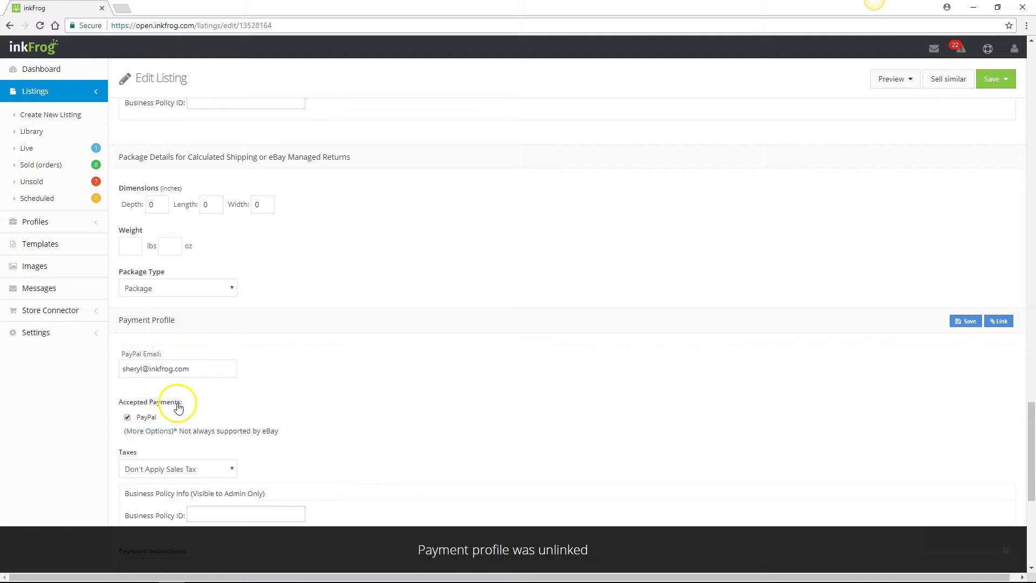
left_click(997, 321)
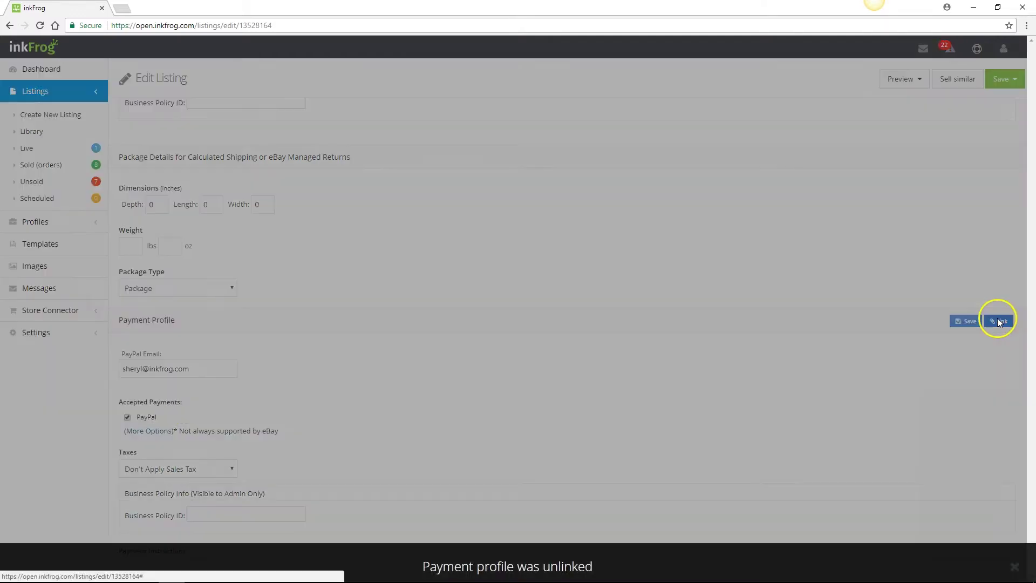
left_click(585, 342)
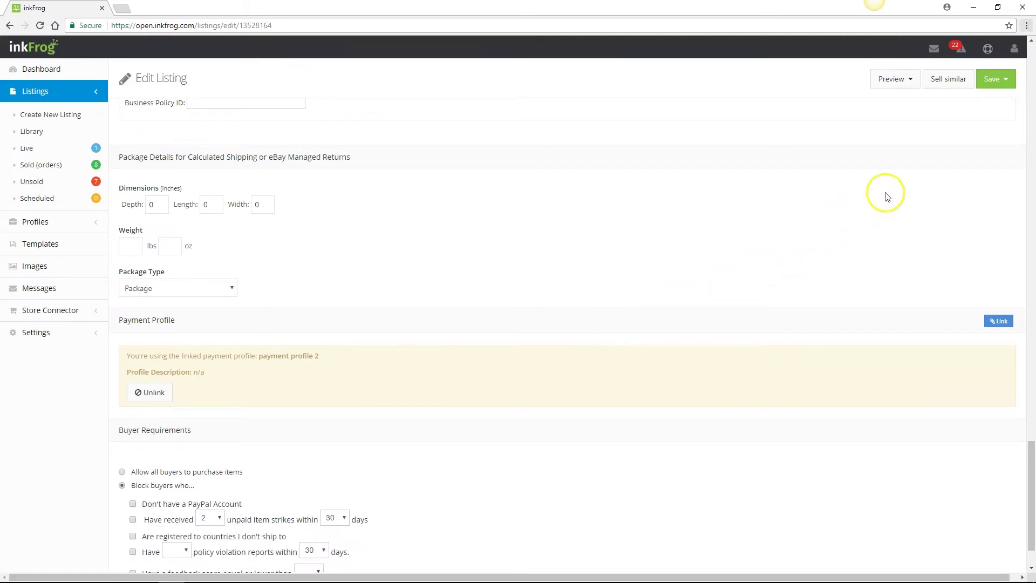
Save the edited listing to the library, then start a Save & Launch.
left_click(999, 90)
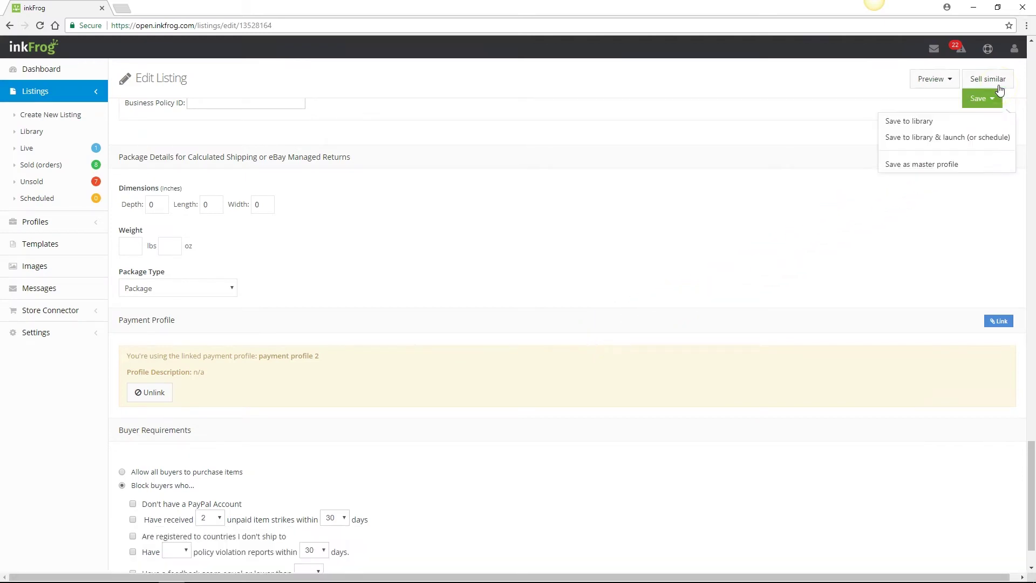
left_click(974, 117)
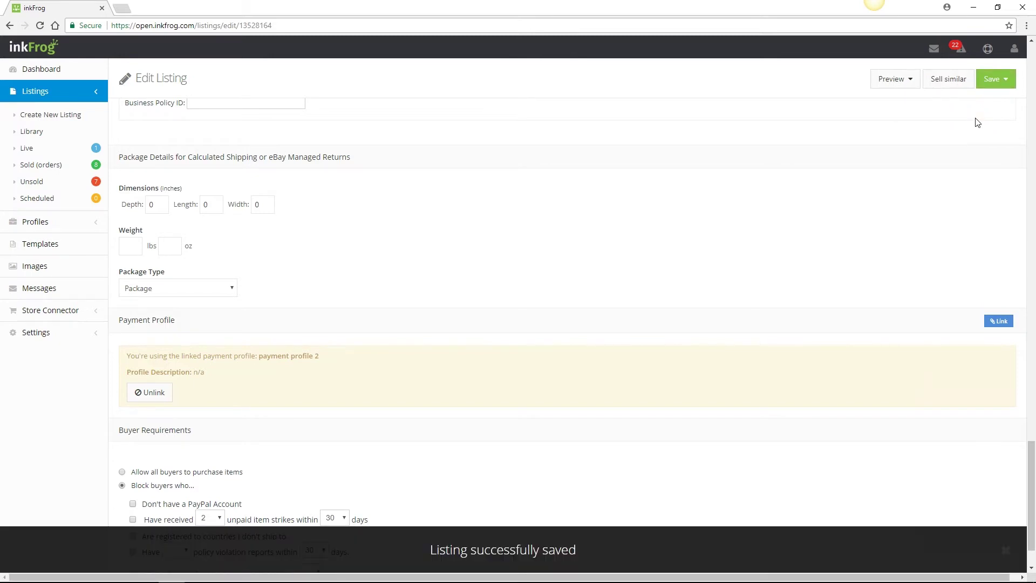
left_click(994, 79)
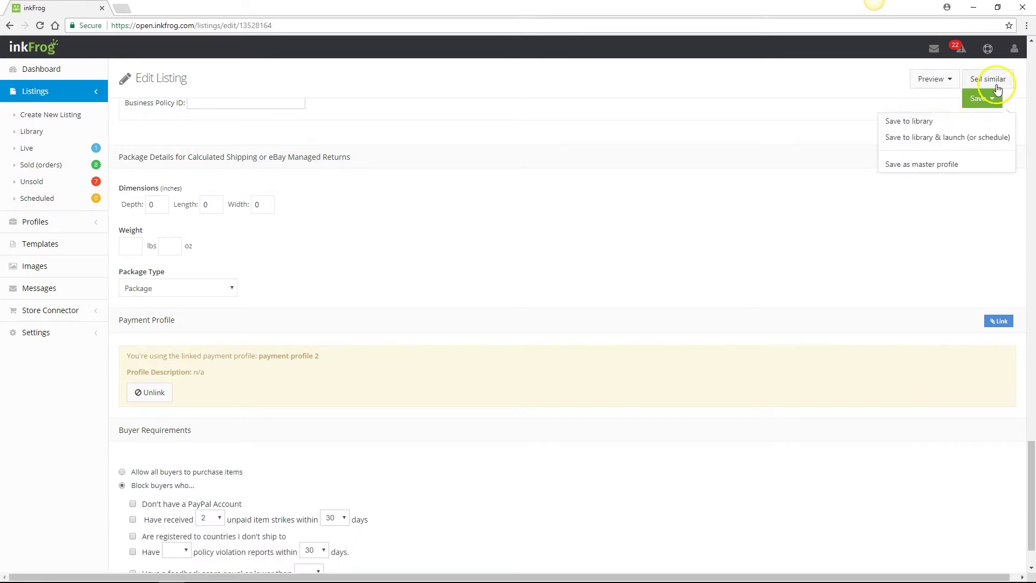
left_click(962, 136)
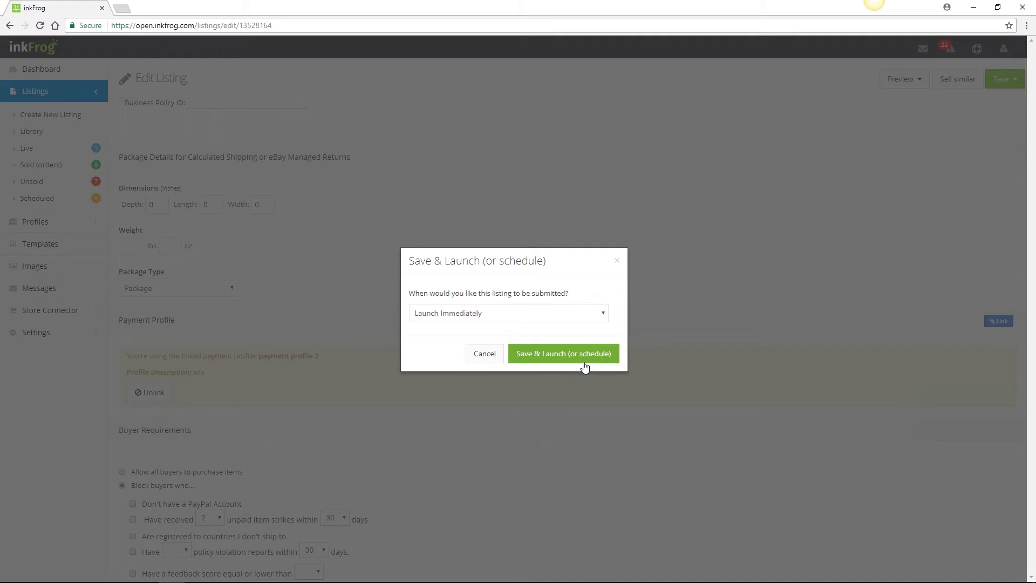
Schedule the launch for Sunday, August 27, 2017 PM, then cancel and view Live listings.
left_click(603, 314)
left_click(567, 260)
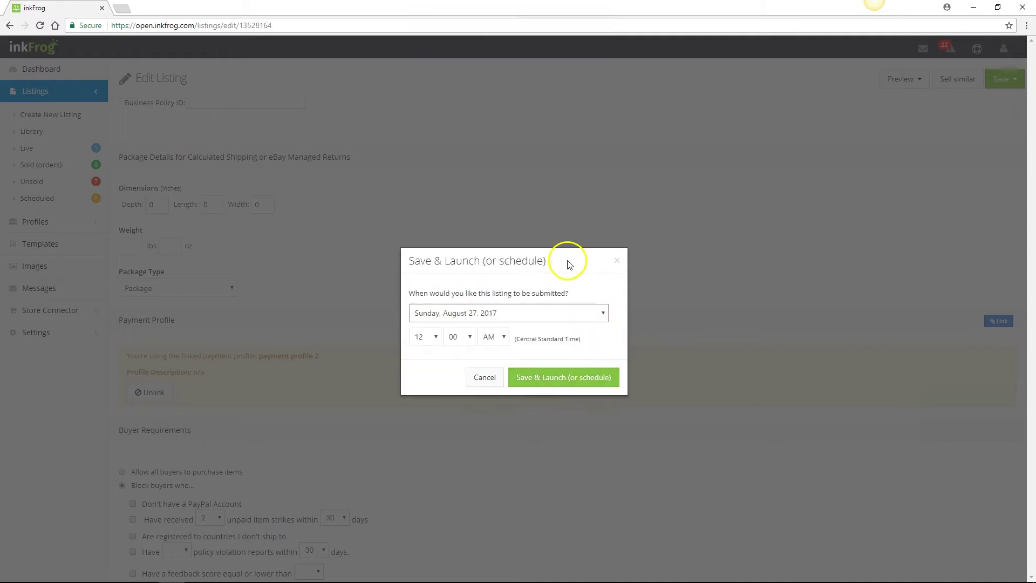
left_click(489, 339)
left_click(489, 370)
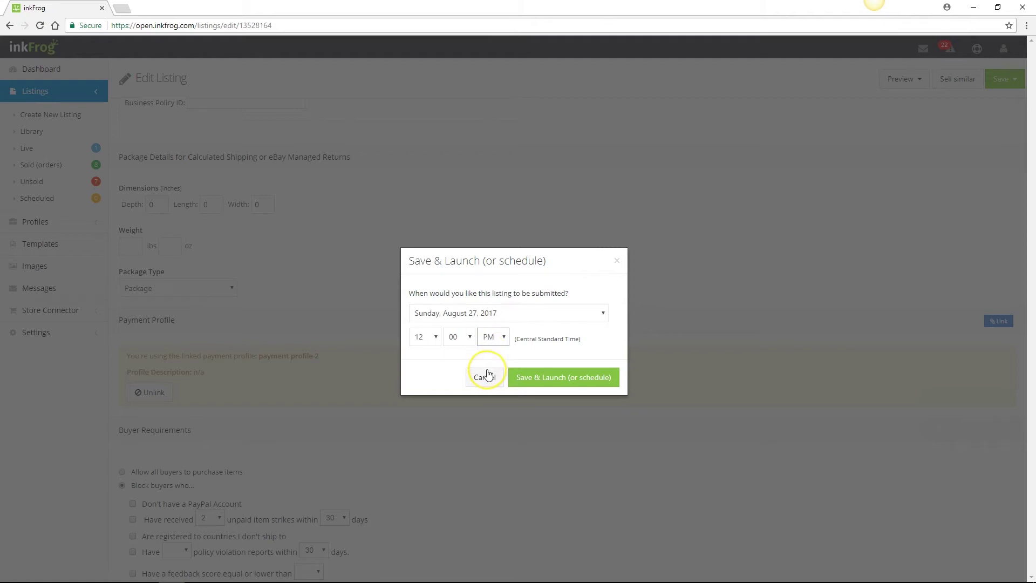
left_click(487, 377)
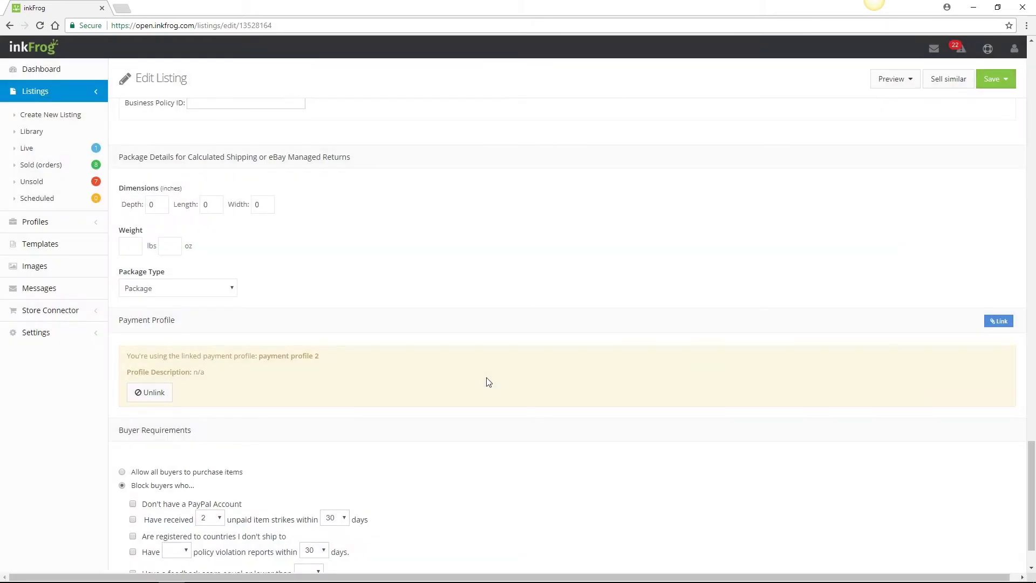
left_click(49, 156)
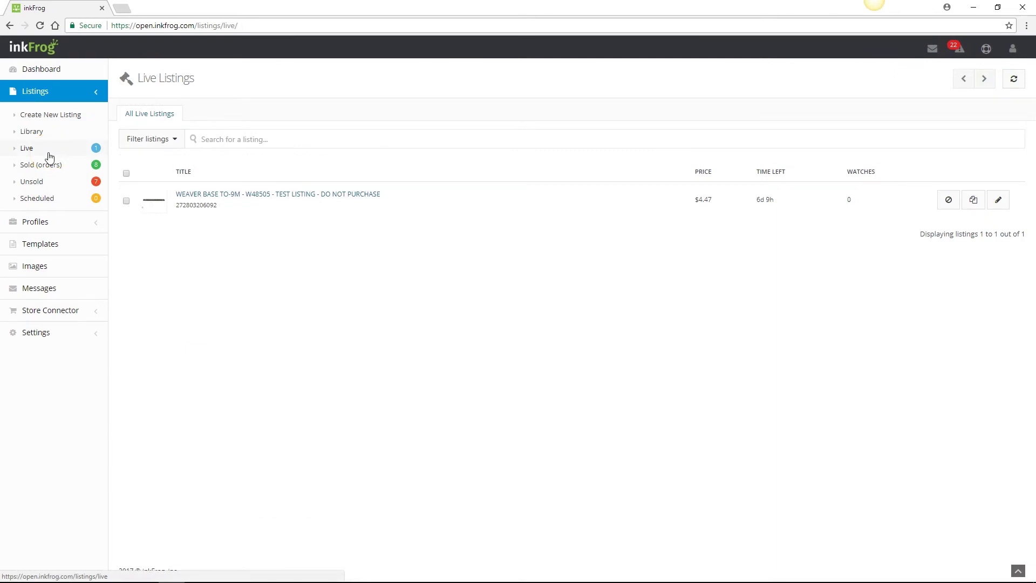
Create a Sell Similar copy of the live WEAVER BASE listing without images or description.
left_click(28, 157)
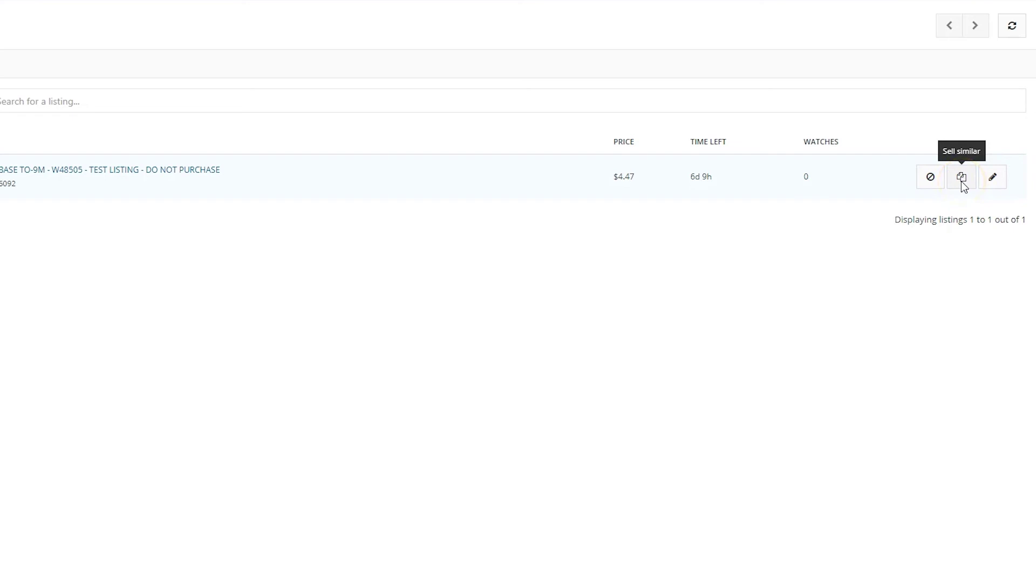
left_click(961, 180)
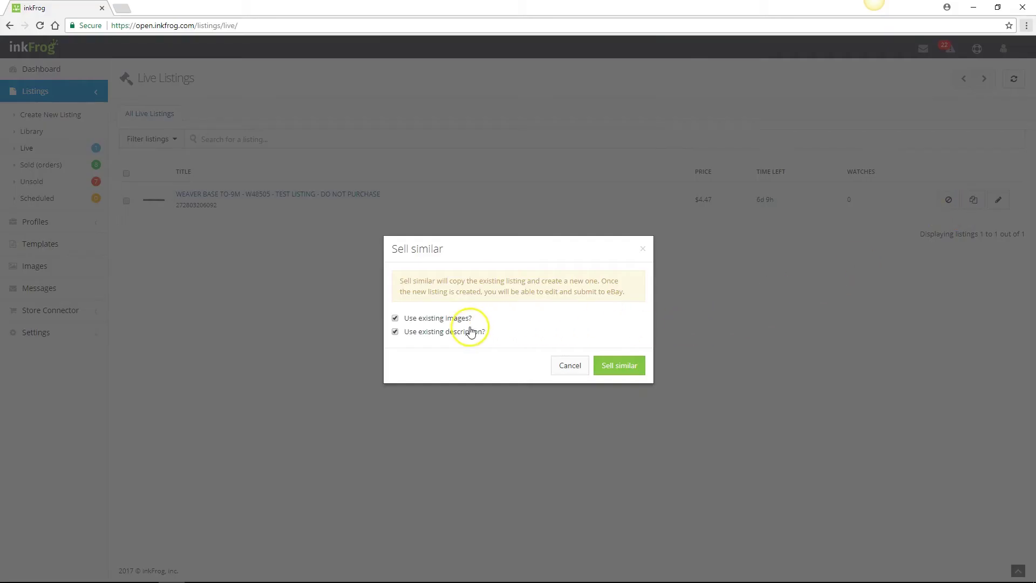
left_click(395, 320)
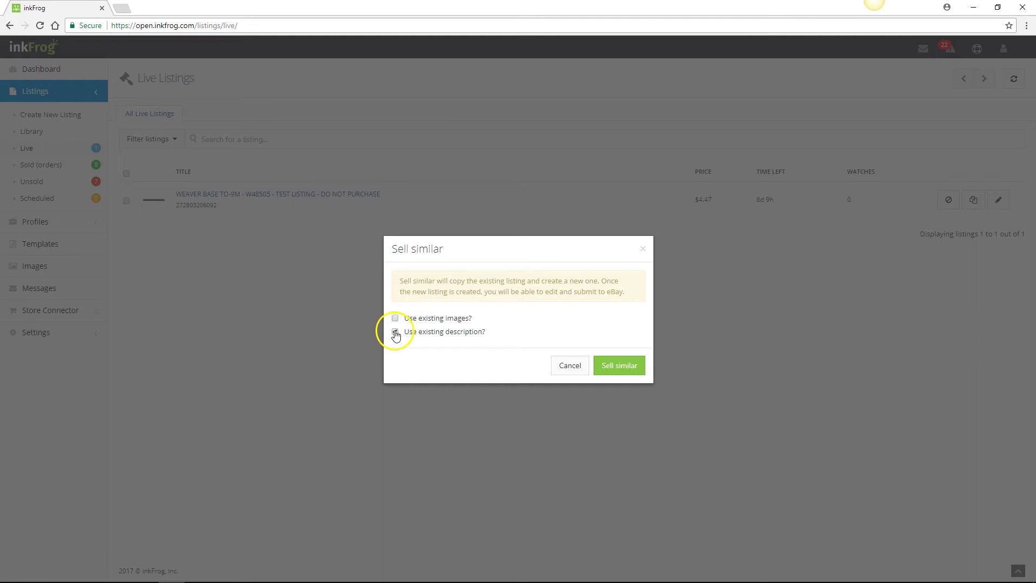
left_click(622, 367)
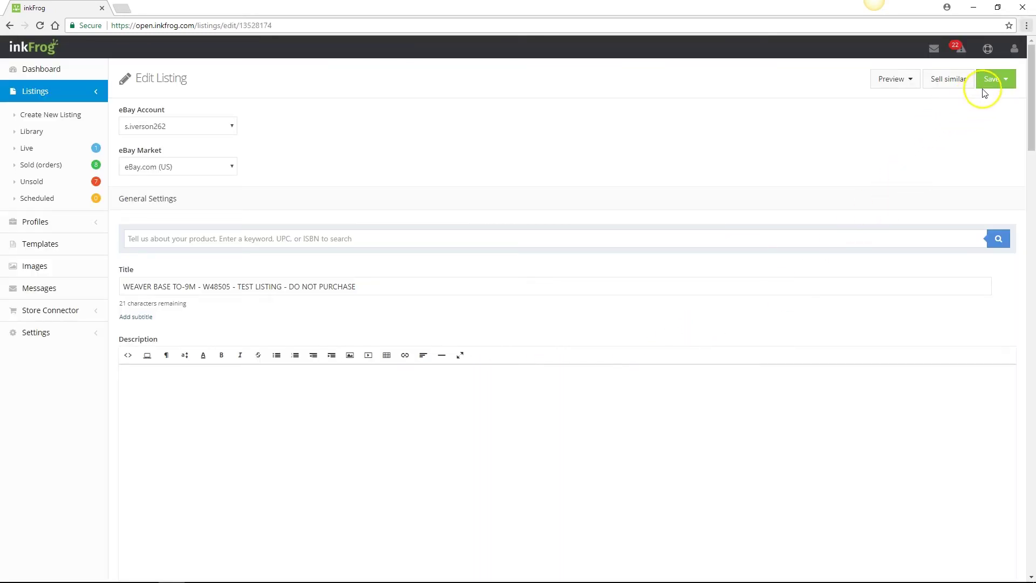
Check the copy's save options, then back out of a second Sell Similar prompt.
left_click(995, 78)
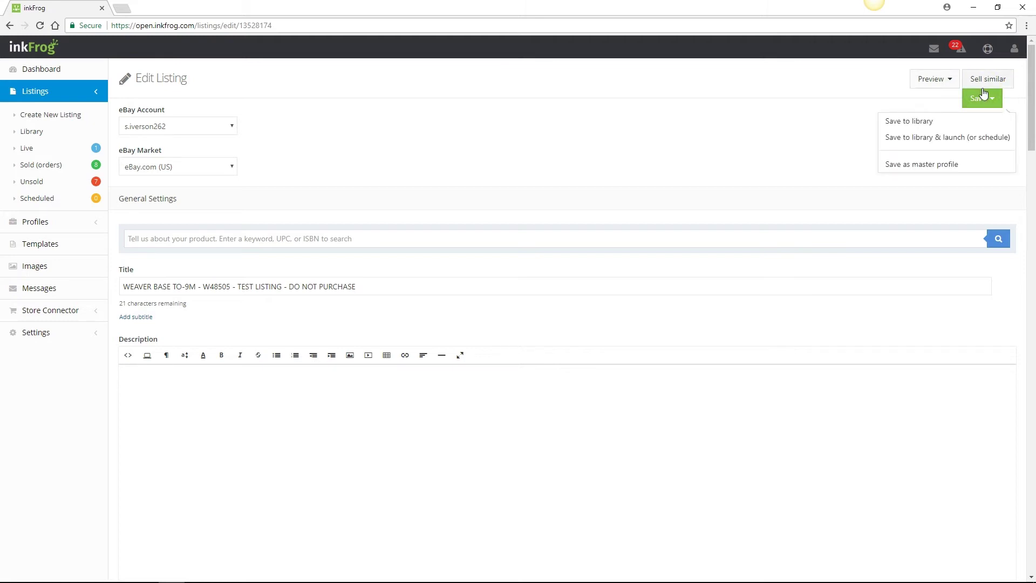
left_click(988, 80)
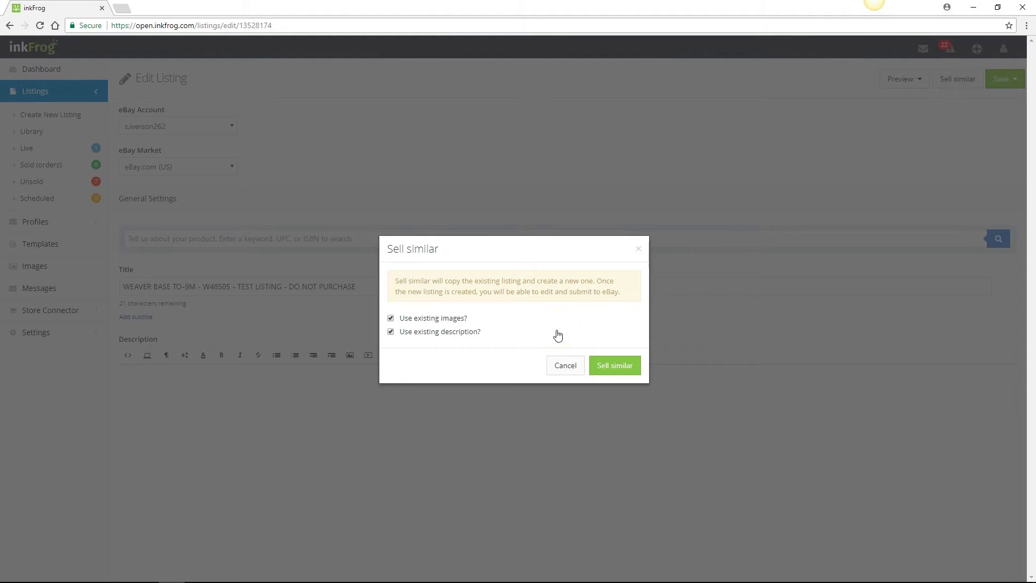
left_click(562, 371)
left_click(562, 371)
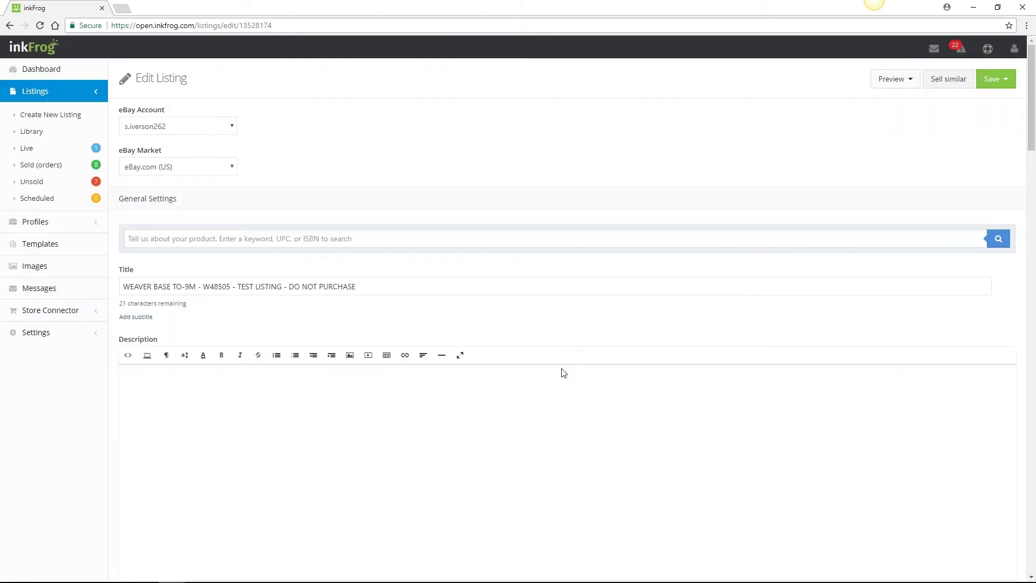
Open Profiles > Master Profiles to show the eight saved master profiles.
left_click(44, 225)
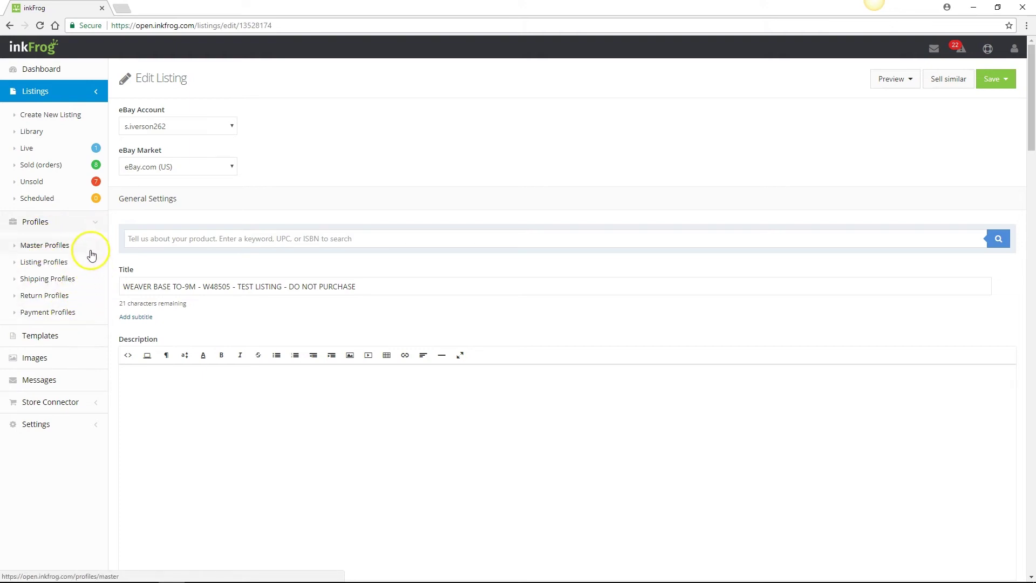
left_click(52, 250)
left_click(53, 250)
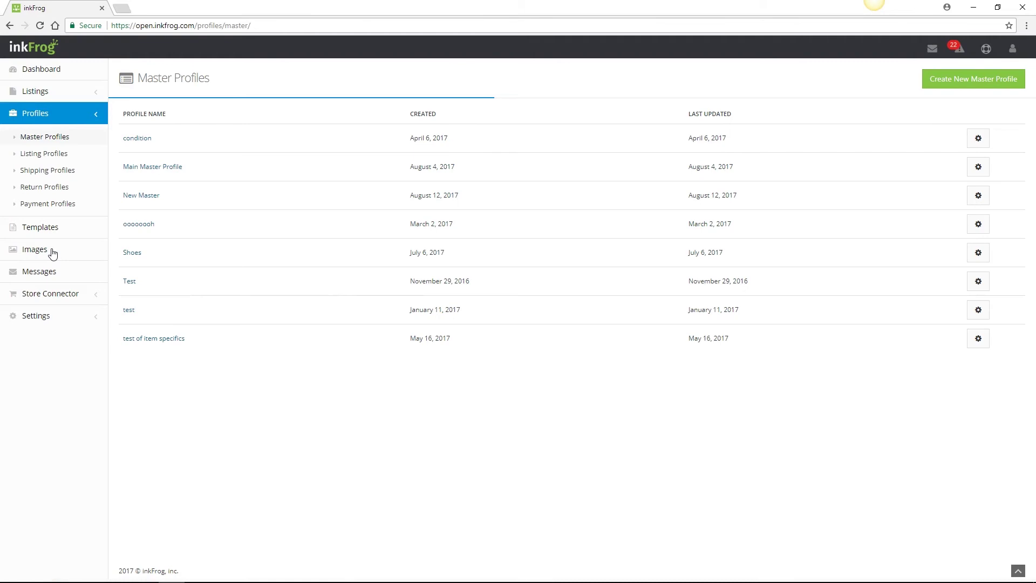
Start a new master profile listing in Cameras & Photo > Camera Manuals & Guides.
left_click(943, 87)
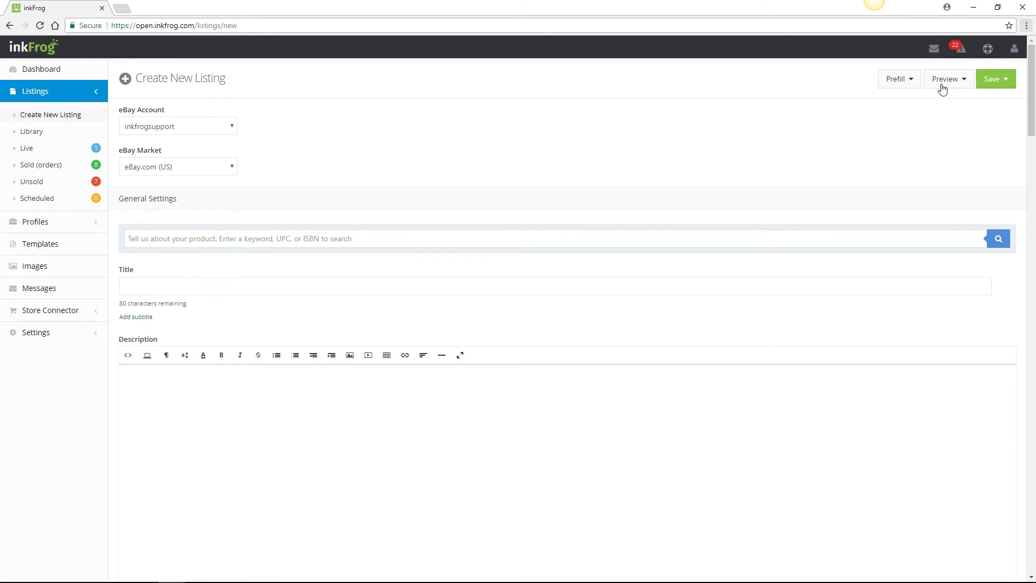
scroll(755, 280, "down", 2)
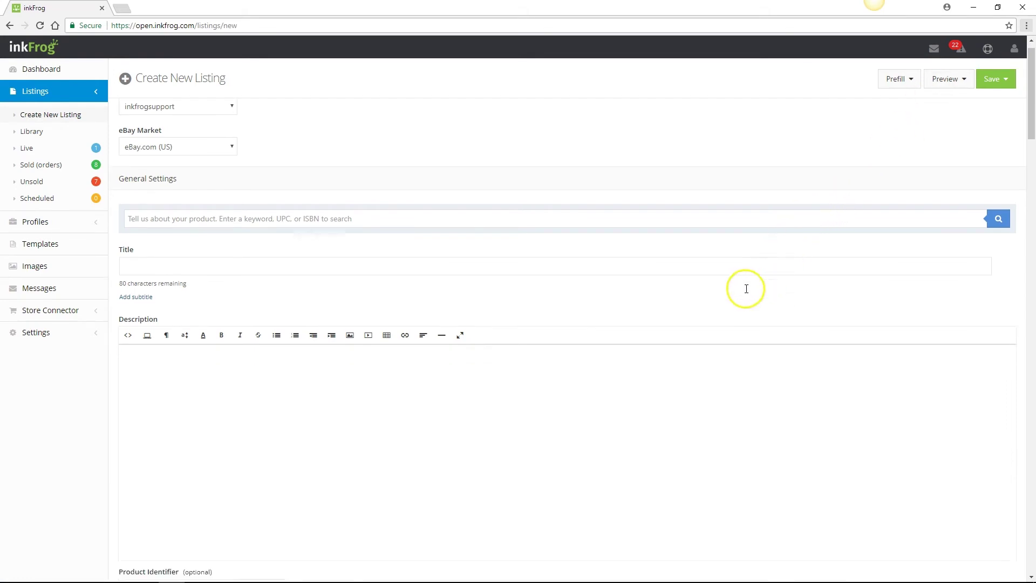
scroll(539, 313, "down", 6)
left_click(204, 451)
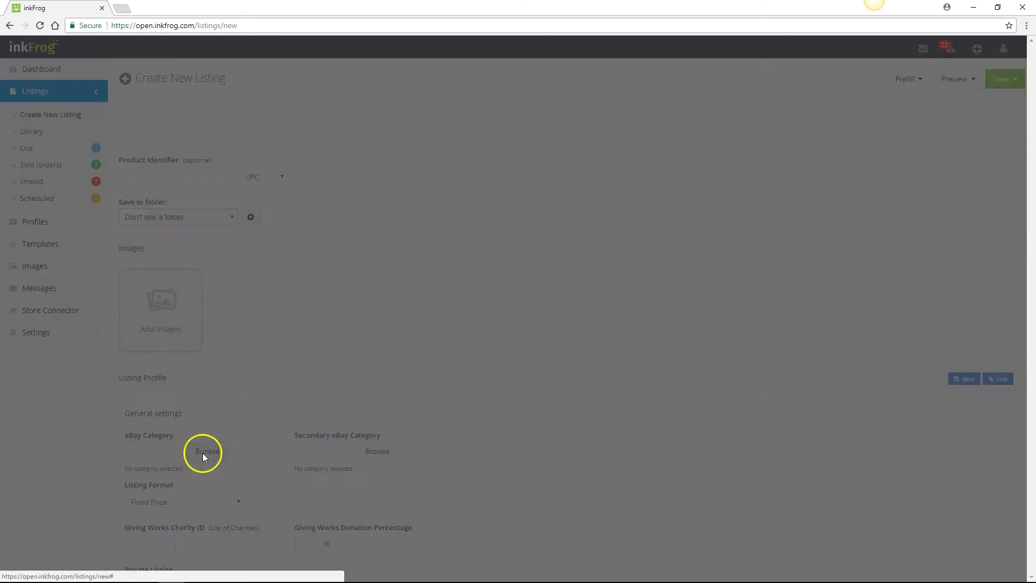
left_click(329, 280)
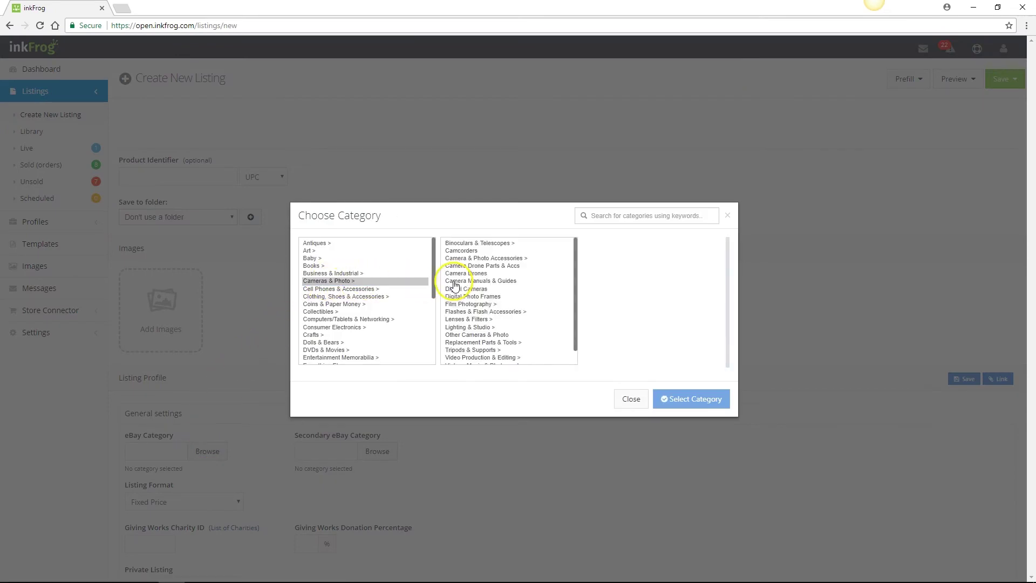
left_click(564, 281)
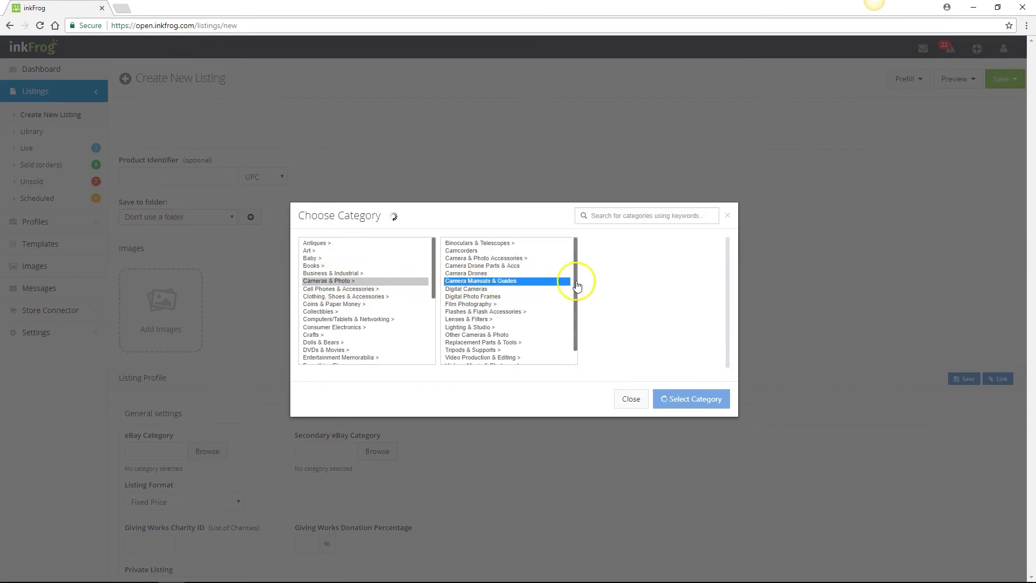
left_click(677, 399)
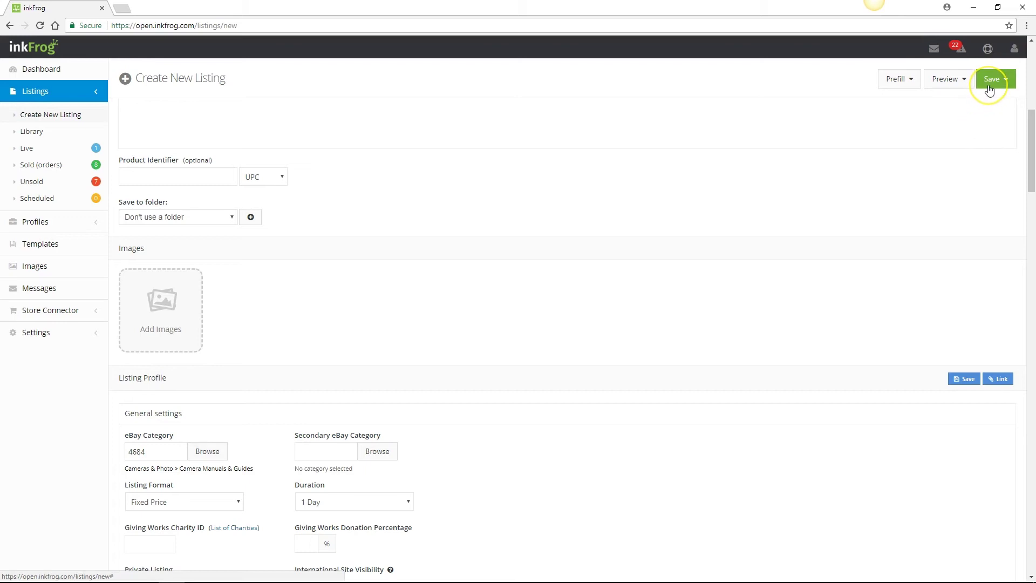
Save the listing as master profile 'My New Profile'.
left_click(990, 86)
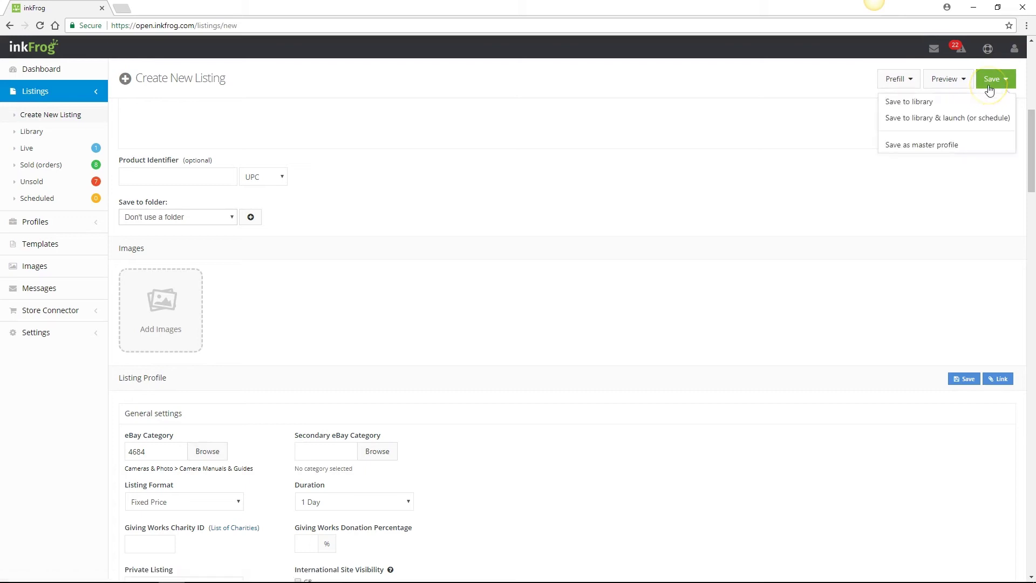
left_click(982, 144)
left_click(547, 268)
type("My New Profile")
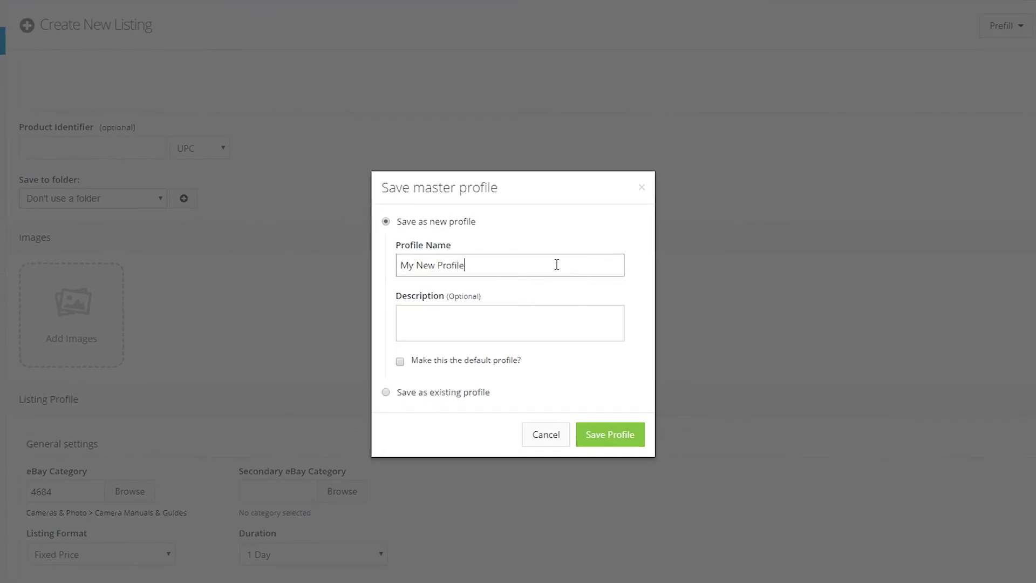
left_click(626, 438)
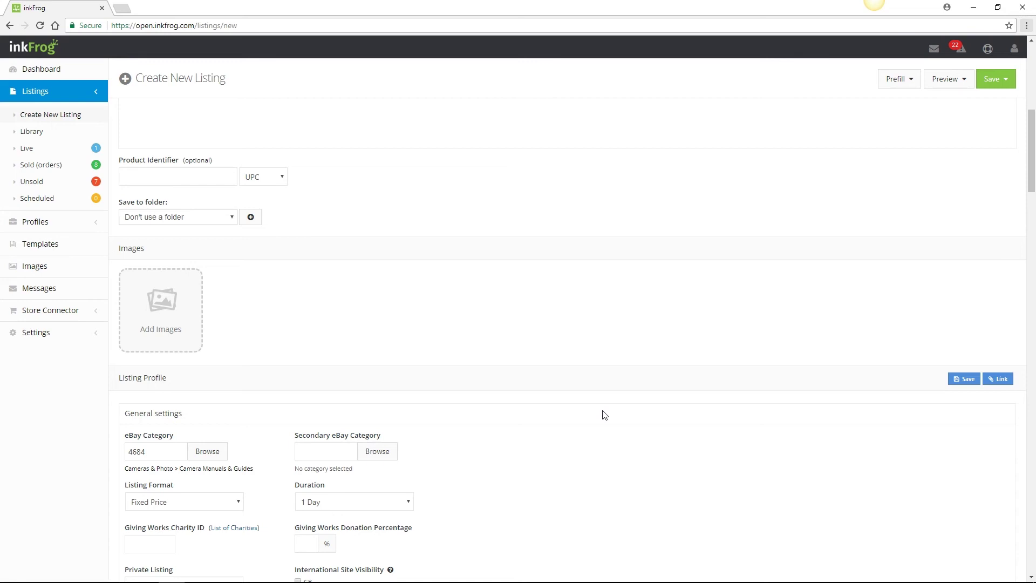
Open Profiles > Shipping Profiles to show the Default, Default shipping and Flat free profiles.
left_click(65, 218)
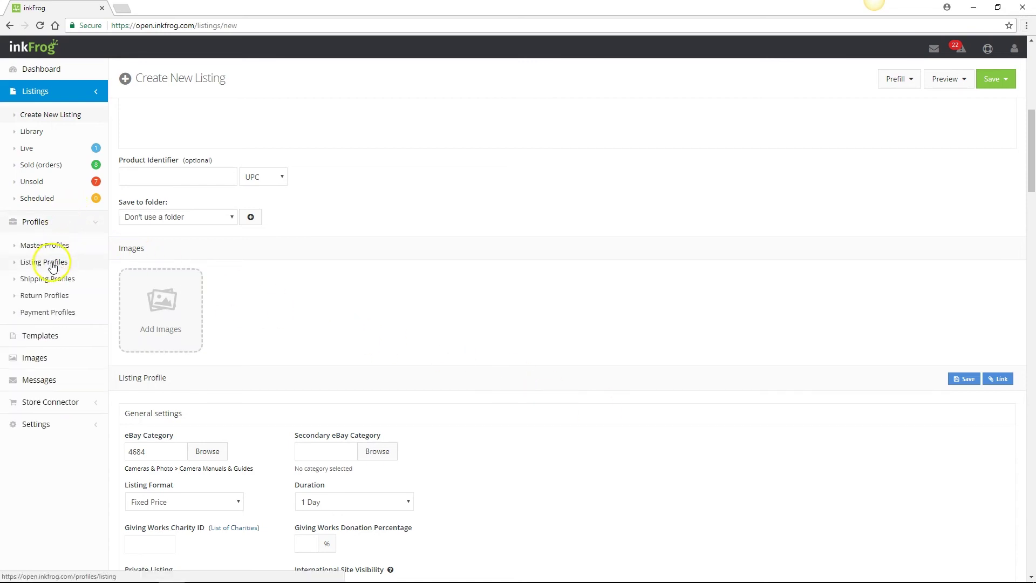
left_click(48, 279)
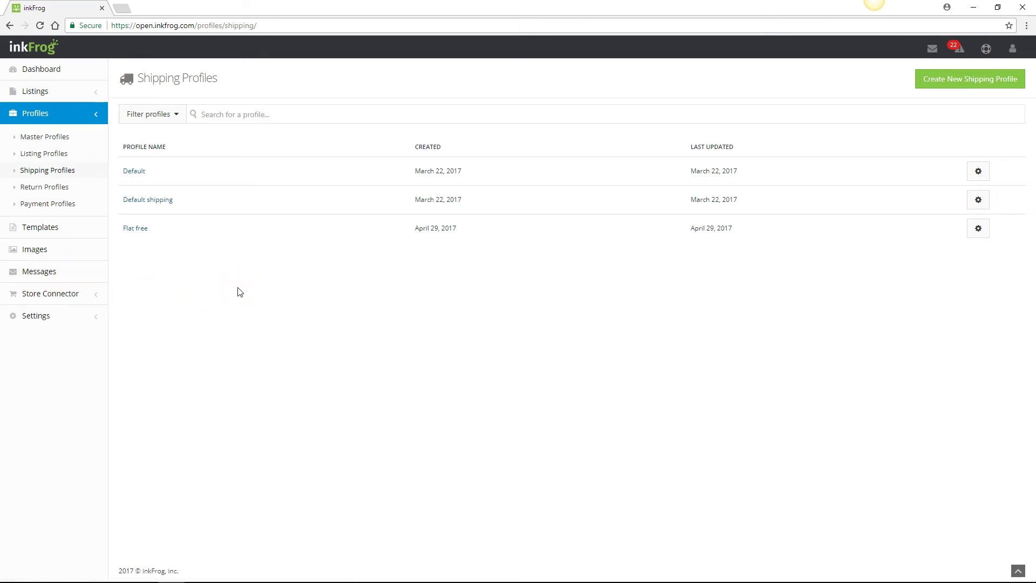
key("alt")
left_click(231, 295)
left_click(54, 211)
left_click(43, 156)
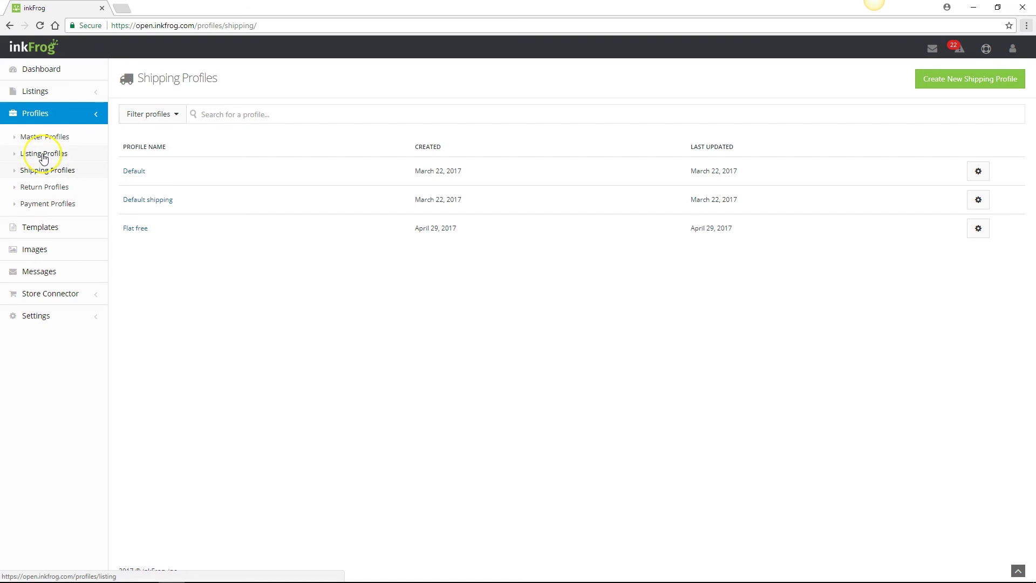